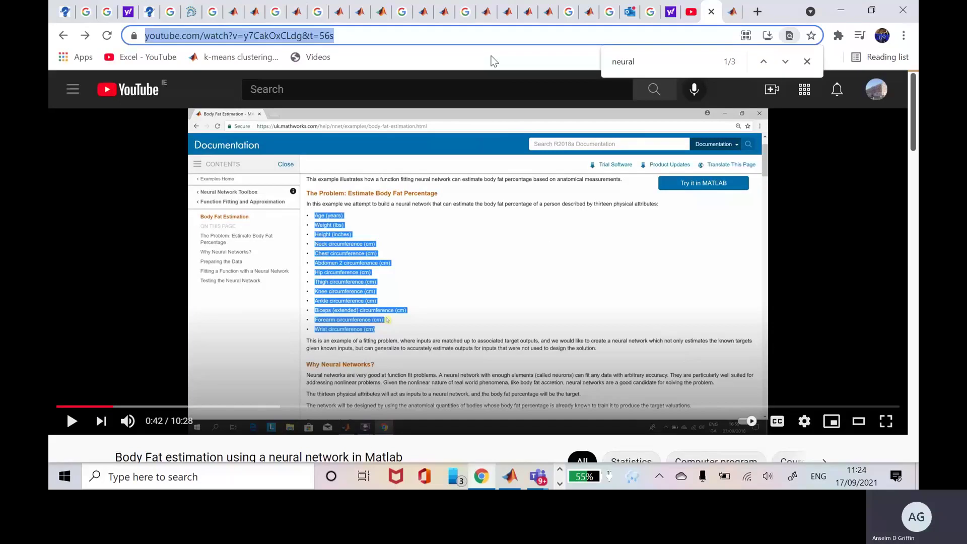
Scroll the YouTube page to reveal the 'Body Fat estimation using a neural network in Matlab' title.
{"action": "left_click", "coordinate": [911, 150]}
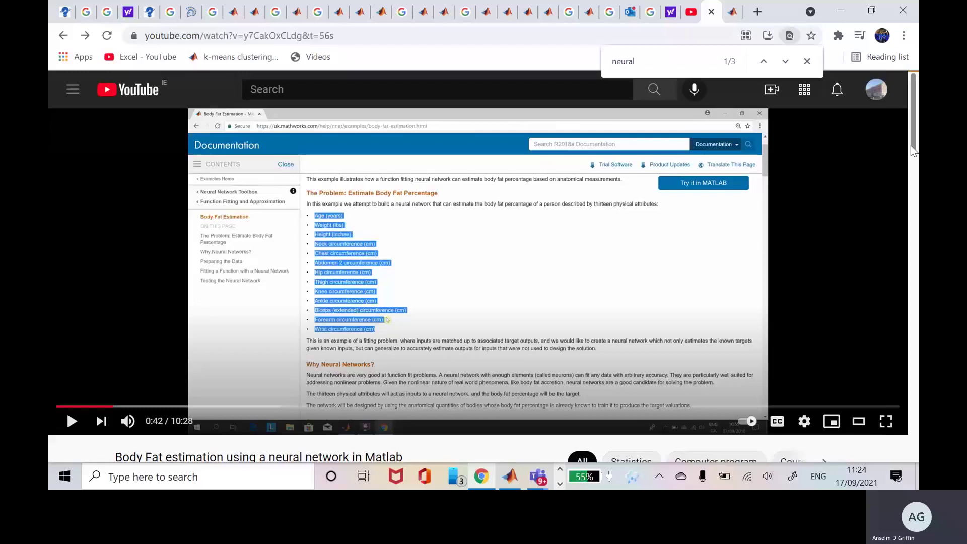
{"action": "left_click_drag", "start_coordinate": [911, 146], "coordinate": [911, 153]}
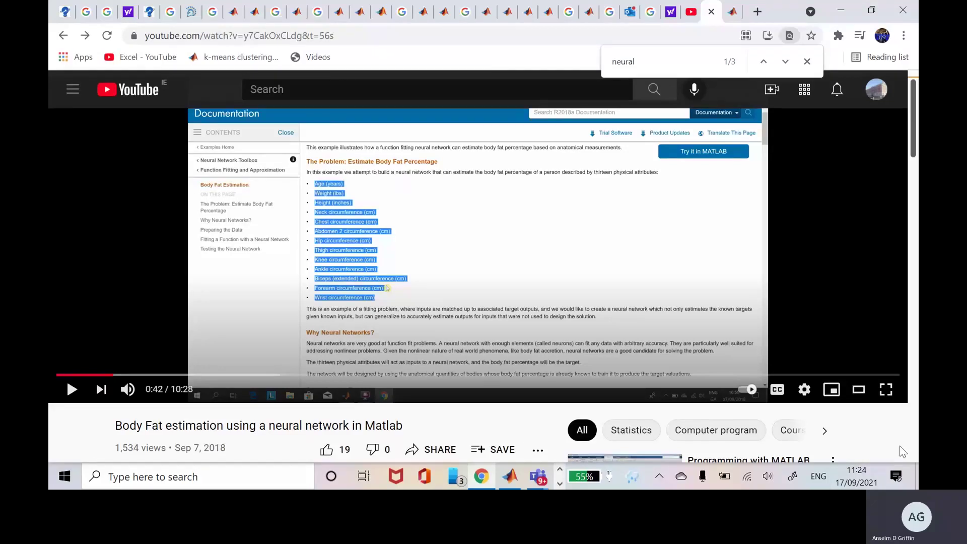
Switch to the SimpleNeural4b live script and highlight the earlier-video link and IP CREDIT link.
{"action": "key", "text": "alt+Tab"}
{"action": "key", "text": "alt+Tab"}
{"action": "key", "text": "alt+Tab"}
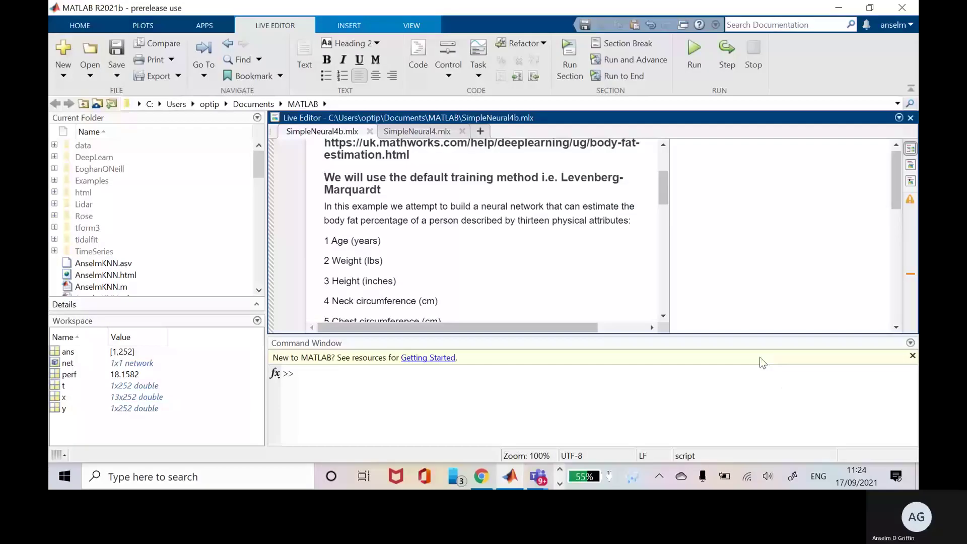
{"action": "left_click_drag", "start_coordinate": [663, 191], "coordinate": [663, 159]}
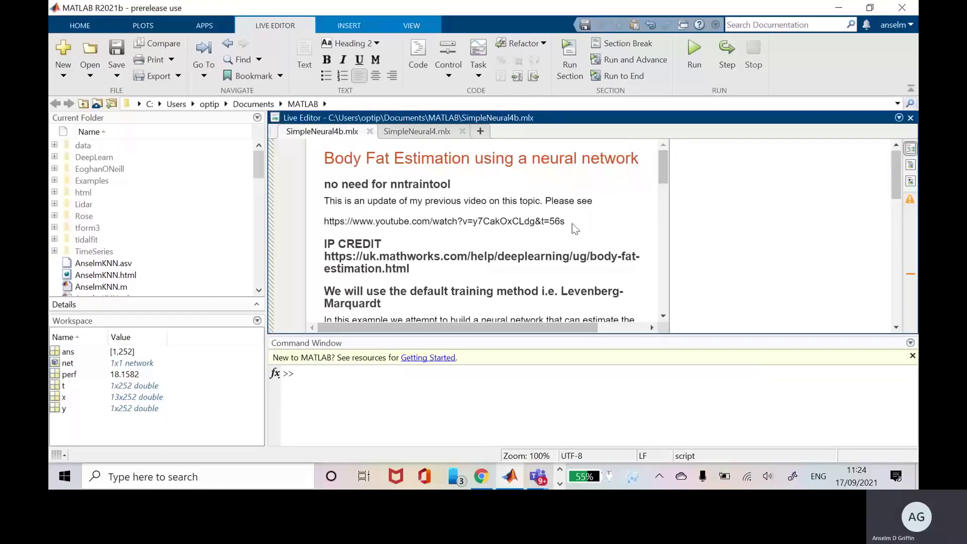
{"action": "left_click_drag", "start_coordinate": [565, 221], "coordinate": [319, 231]}
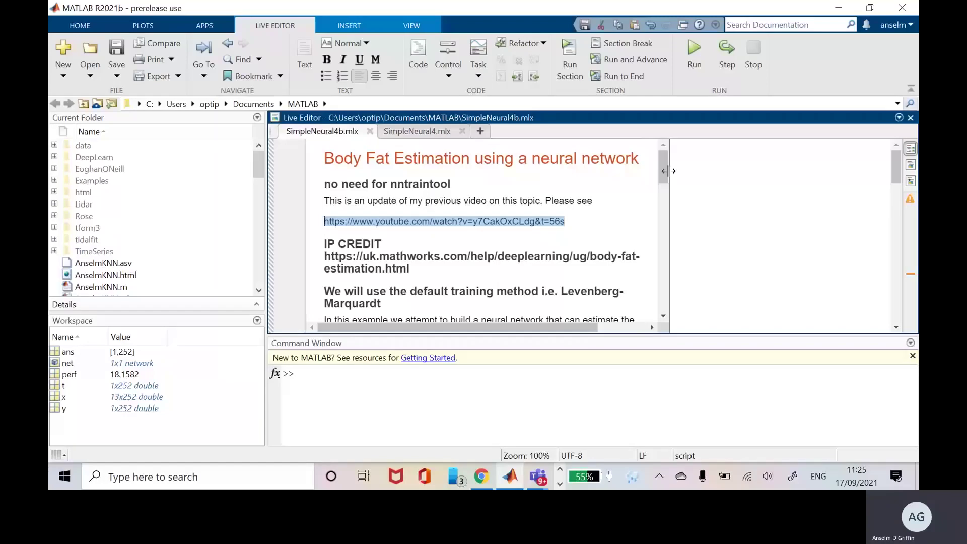
{"action": "left_click_drag", "start_coordinate": [667, 180], "coordinate": [670, 180]}
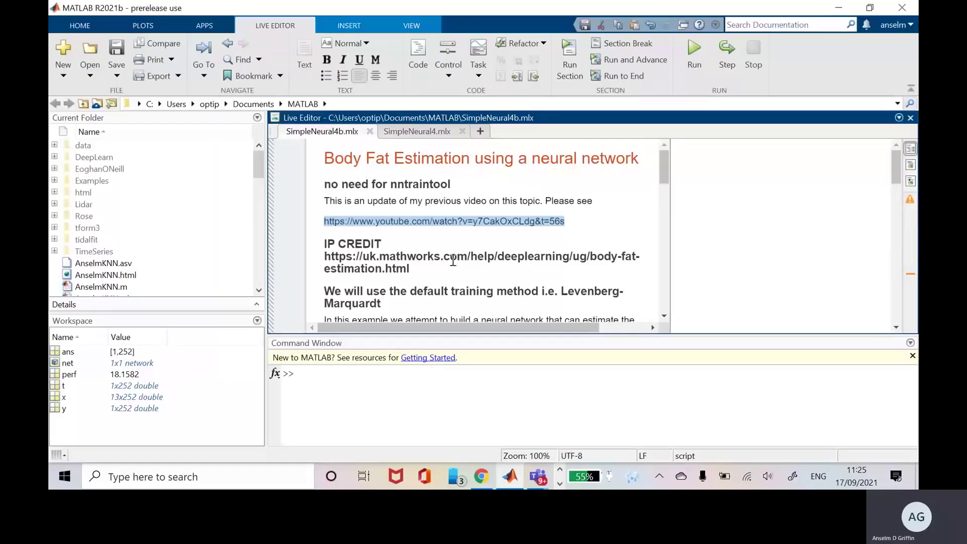
{"action": "left_click_drag", "start_coordinate": [427, 260], "coordinate": [325, 259]}
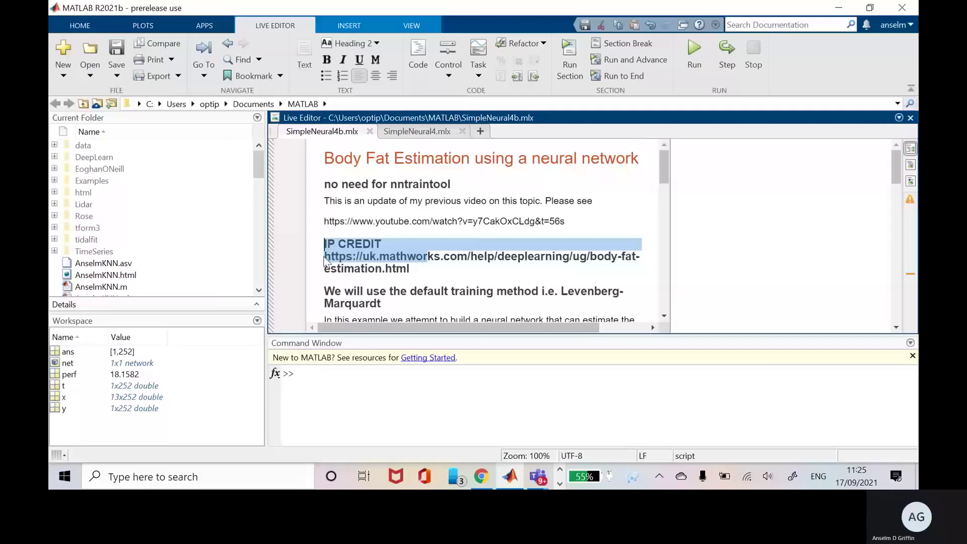
{"action": "left_click", "coordinate": [416, 268]}
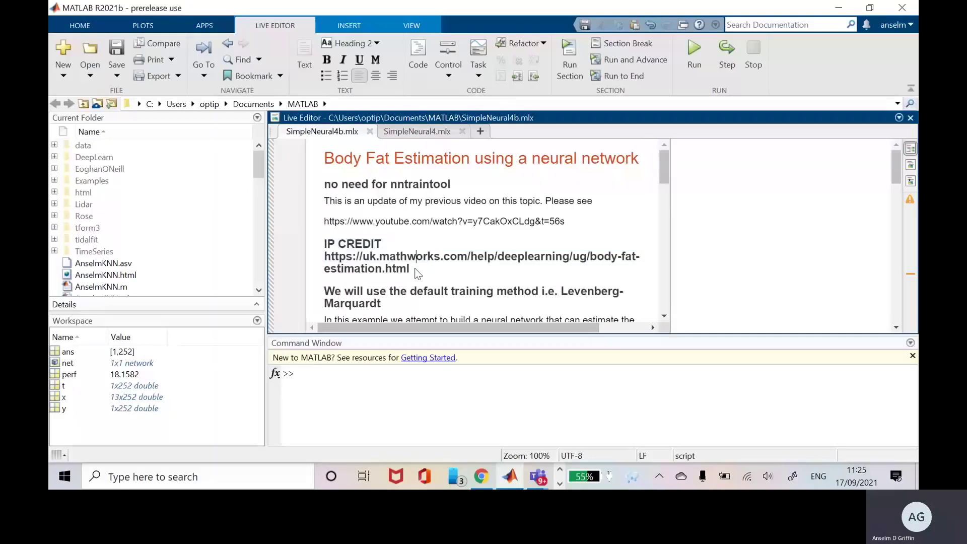
{"action": "left_click_drag", "start_coordinate": [409, 269], "coordinate": [317, 261]}
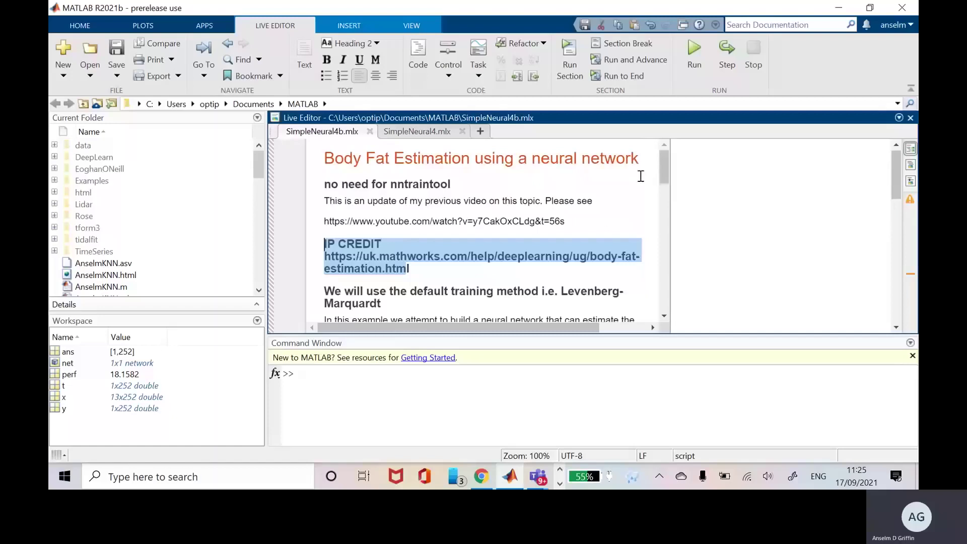
Scroll through the list of thirteen body attributes in the bodyfat example description.
{"action": "left_click_drag", "start_coordinate": [665, 173], "coordinate": [665, 182]}
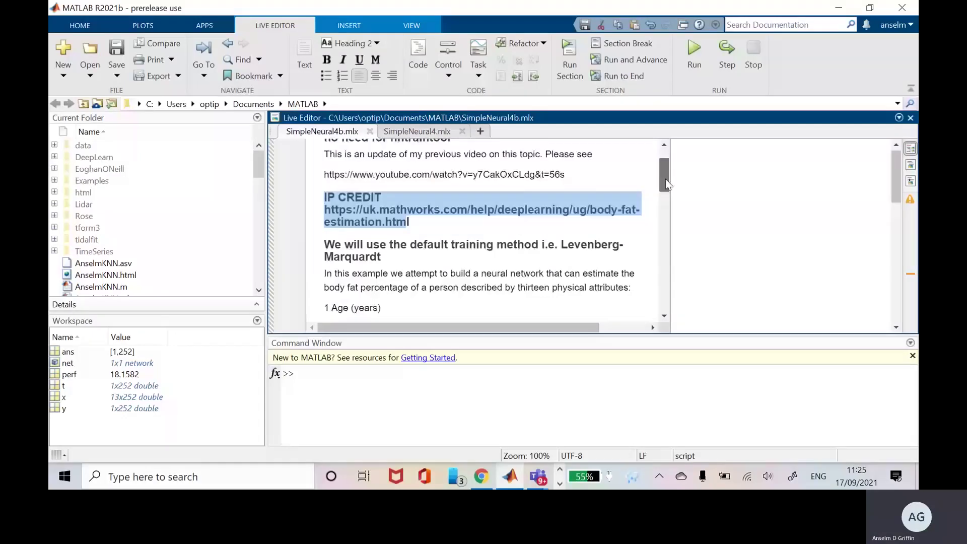
{"action": "left_click_drag", "start_coordinate": [666, 185], "coordinate": [668, 195]}
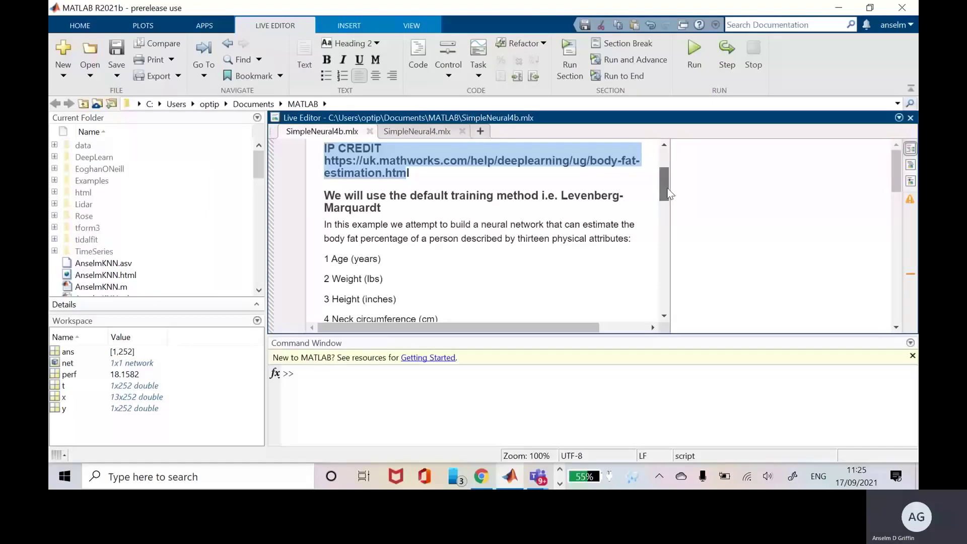
{"action": "left_click_drag", "start_coordinate": [668, 194], "coordinate": [669, 197]}
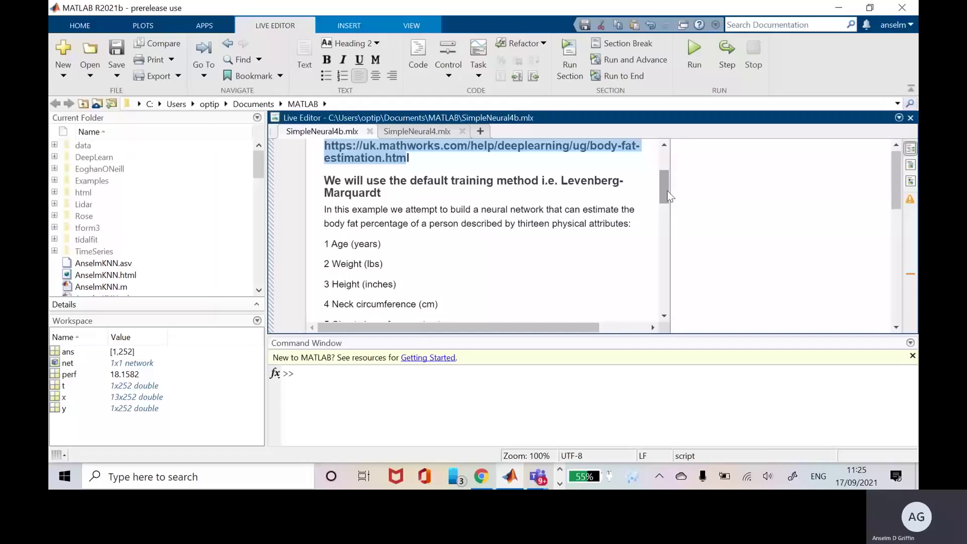
{"action": "left_click_drag", "start_coordinate": [668, 196], "coordinate": [679, 236]}
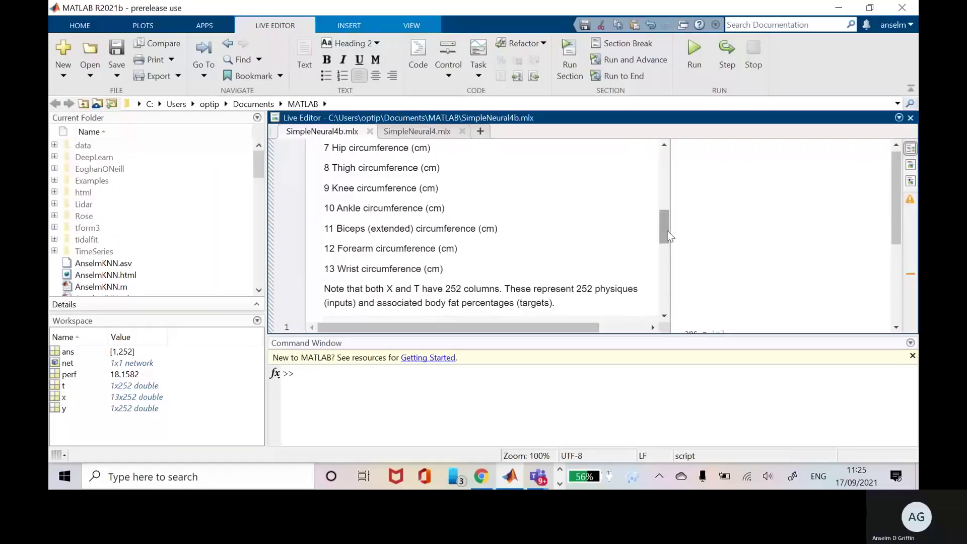
Scroll to code lines 1–4 and select bodyfat_dataset, showing x is 13×252 and t is 1×252.
{"action": "mouse_move", "coordinate": [669, 236]}
{"action": "left_mouse_down"}
{"action": "mouse_move", "coordinate": [664, 189]}
{"action": "mouse_move", "coordinate": [669, 248]}
{"action": "left_mouse_up"}
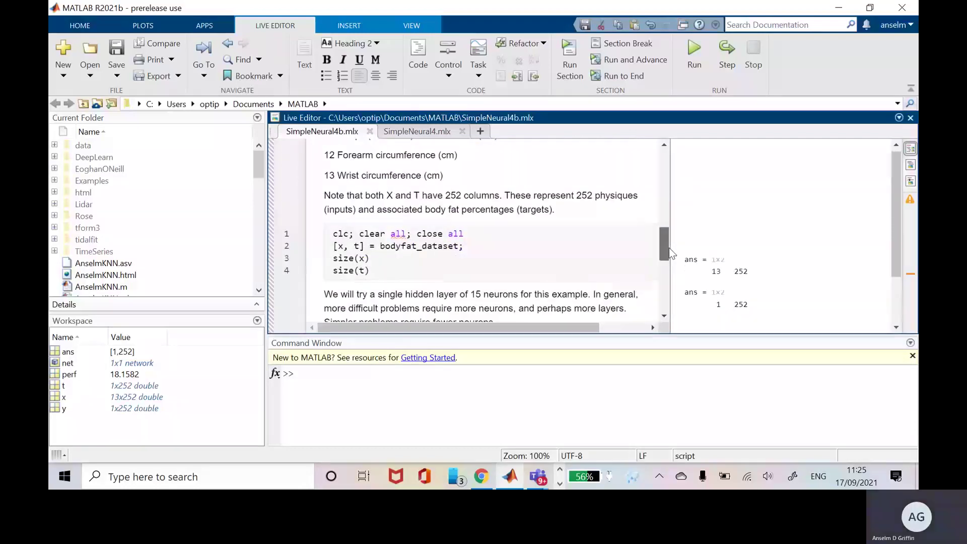
{"action": "left_click", "coordinate": [462, 247]}
{"action": "left_click_drag", "start_coordinate": [463, 247], "coordinate": [331, 268]}
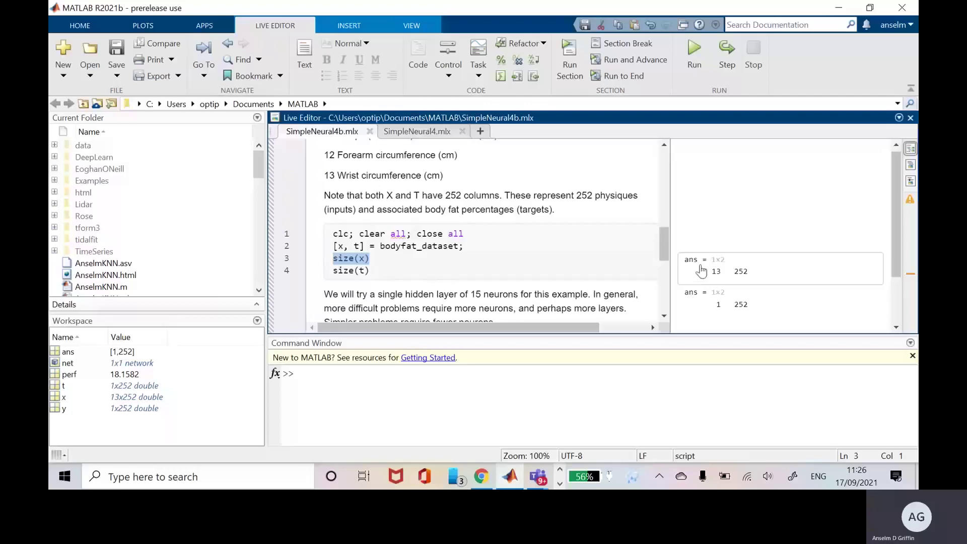
Highlight the '15 neurons' phrase and select the network building and training code.
{"action": "left_click_drag", "start_coordinate": [664, 258], "coordinate": [670, 274]}
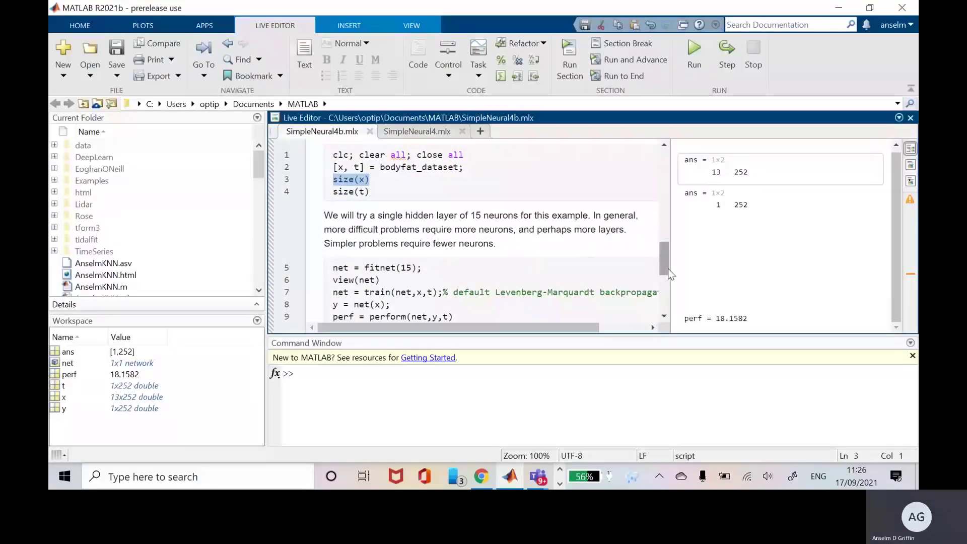
{"action": "left_click_drag", "start_coordinate": [518, 217], "coordinate": [472, 215]}
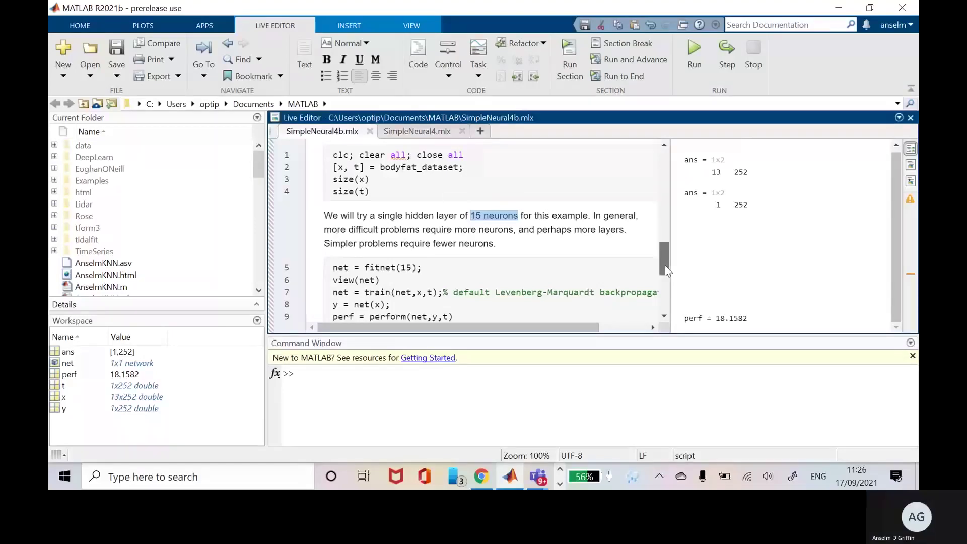
{"action": "left_click_drag", "start_coordinate": [665, 265], "coordinate": [665, 274]}
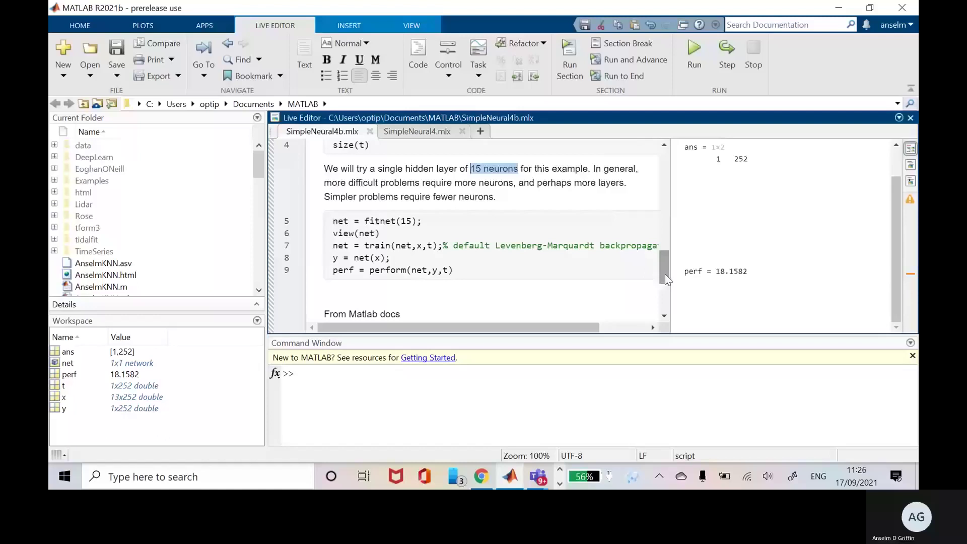
{"action": "mouse_move", "coordinate": [417, 275]}
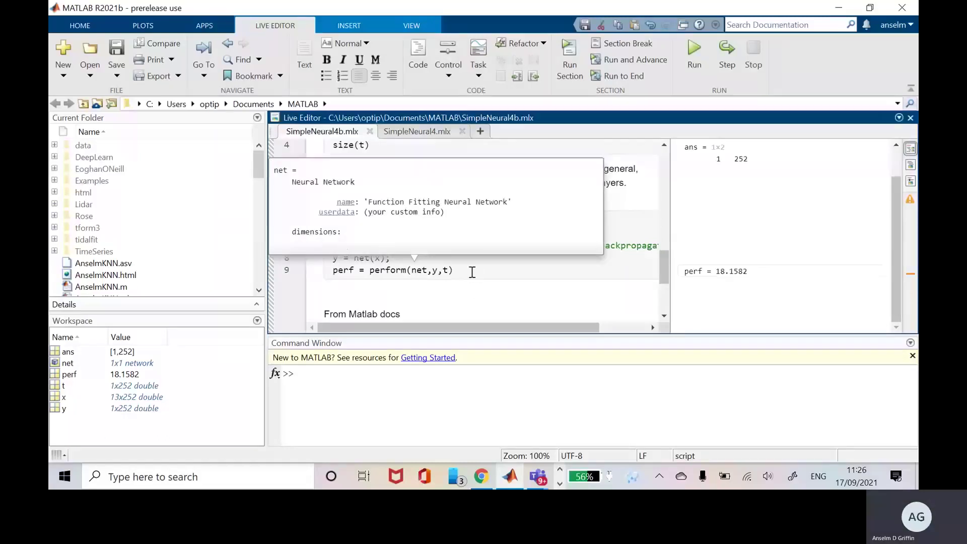
{"action": "left_click_drag", "start_coordinate": [454, 271], "coordinate": [331, 221]}
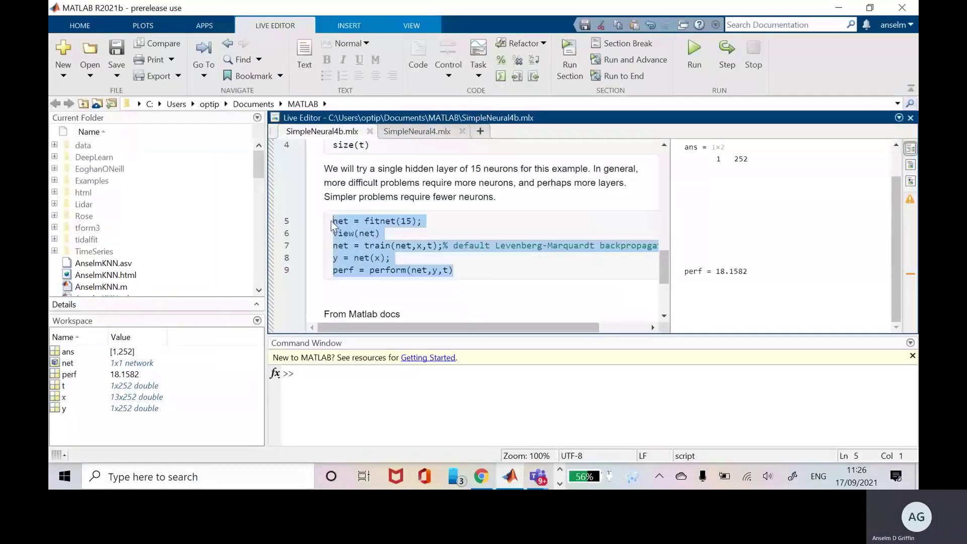
{"action": "left_click", "coordinate": [425, 232]}
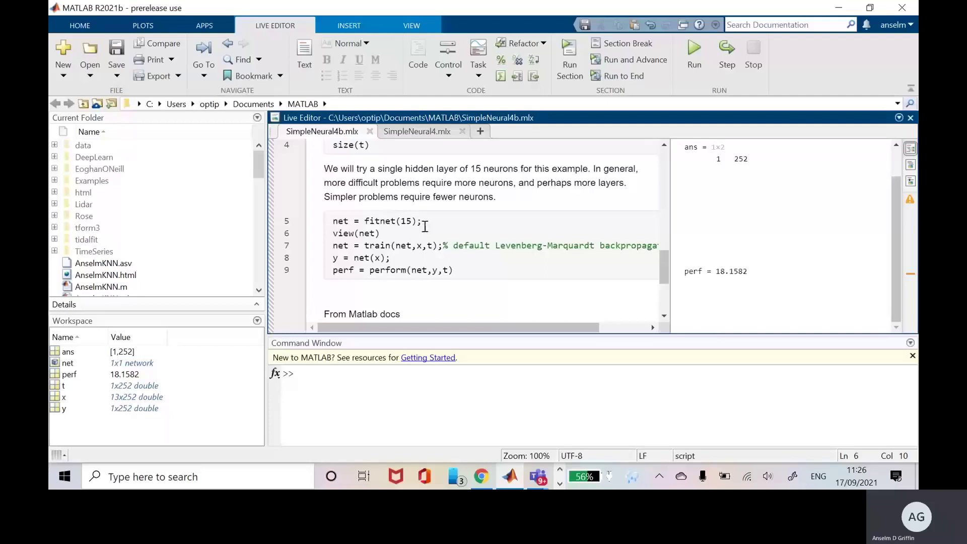
Highlight fitnet(15), view(net), the train arguments and perf = 18.1582, then return to the title.
{"action": "left_click", "coordinate": [406, 221]}
{"action": "left_click_drag", "start_coordinate": [381, 234], "coordinate": [349, 236]}
{"action": "left_click_drag", "start_coordinate": [437, 246], "coordinate": [359, 251]}
{"action": "left_click_drag", "start_coordinate": [455, 268], "coordinate": [366, 269]}
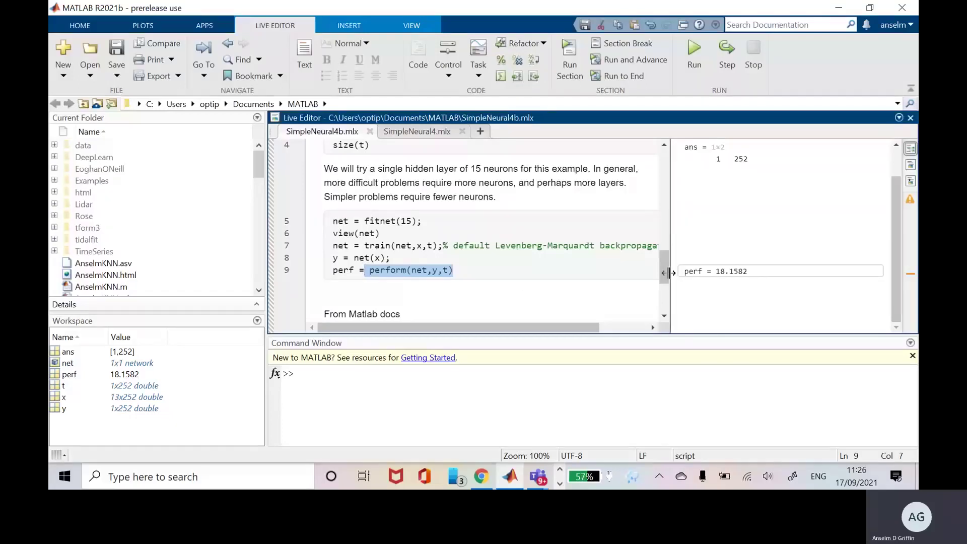
{"action": "left_click_drag", "start_coordinate": [664, 271], "coordinate": [657, 169]}
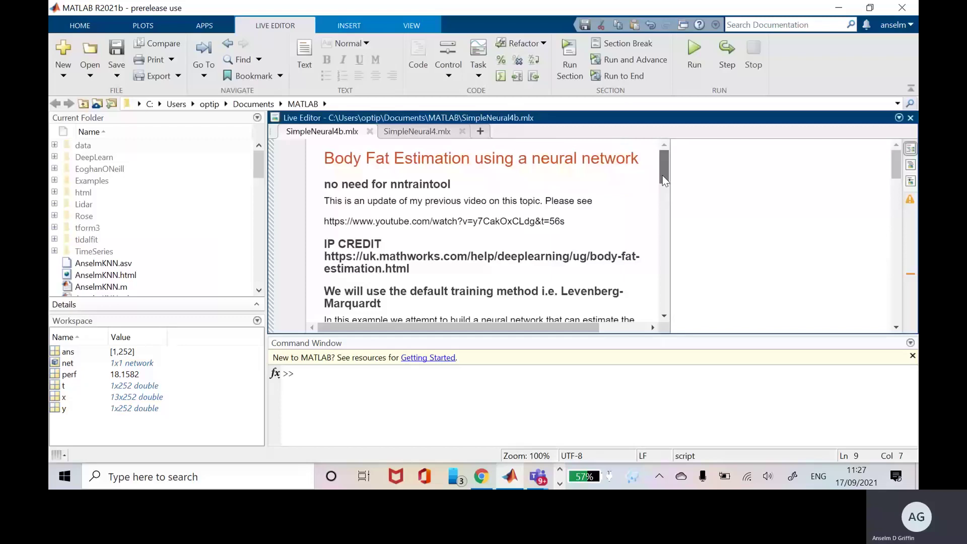
{"action": "left_click_drag", "start_coordinate": [663, 175], "coordinate": [667, 277]}
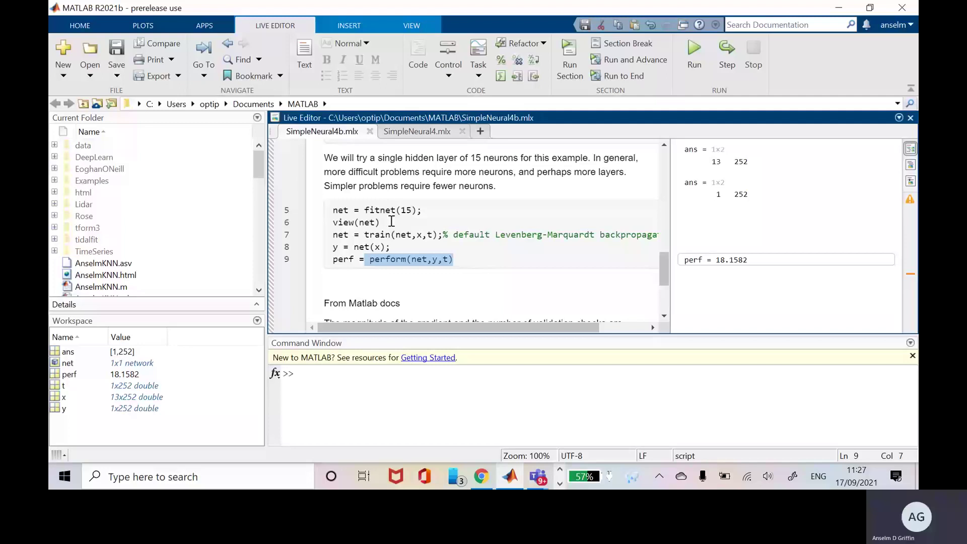
{"action": "left_click", "coordinate": [411, 210]}
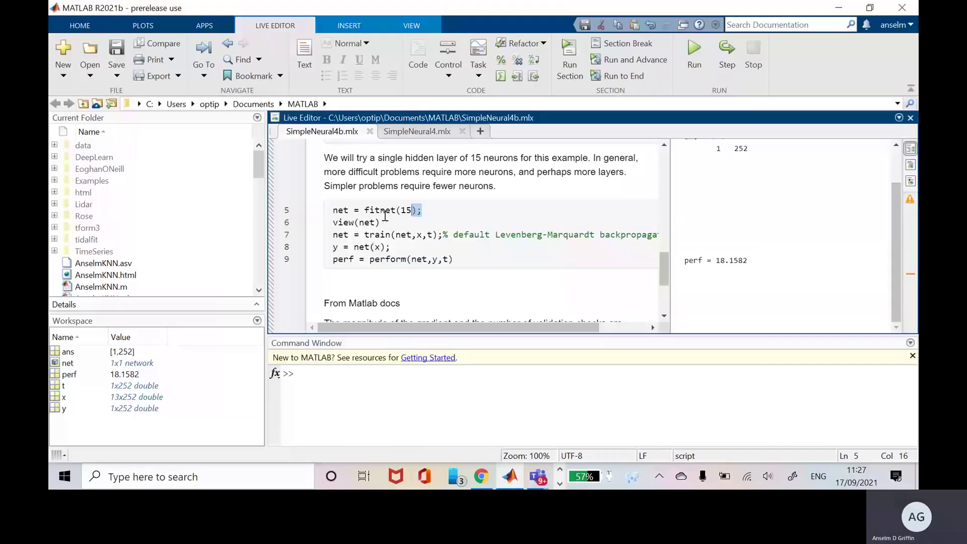
{"action": "left_click_drag", "start_coordinate": [381, 223], "coordinate": [352, 223]}
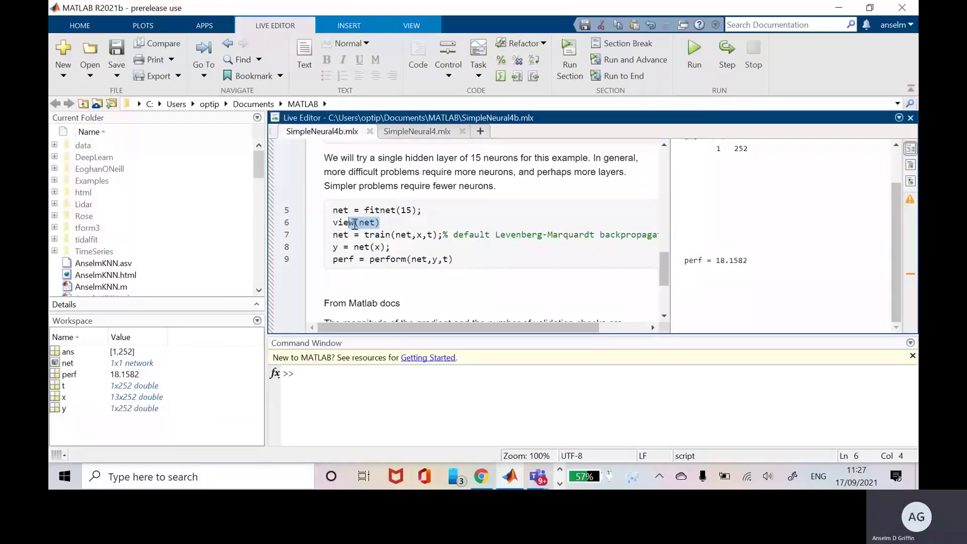
{"action": "left_click_drag", "start_coordinate": [408, 234], "coordinate": [392, 234]}
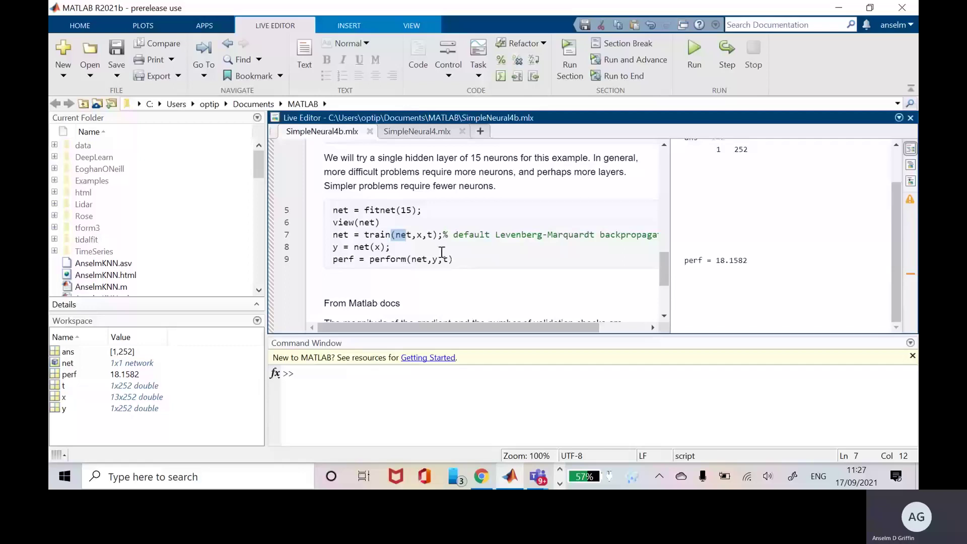
{"action": "left_click", "coordinate": [456, 258]}
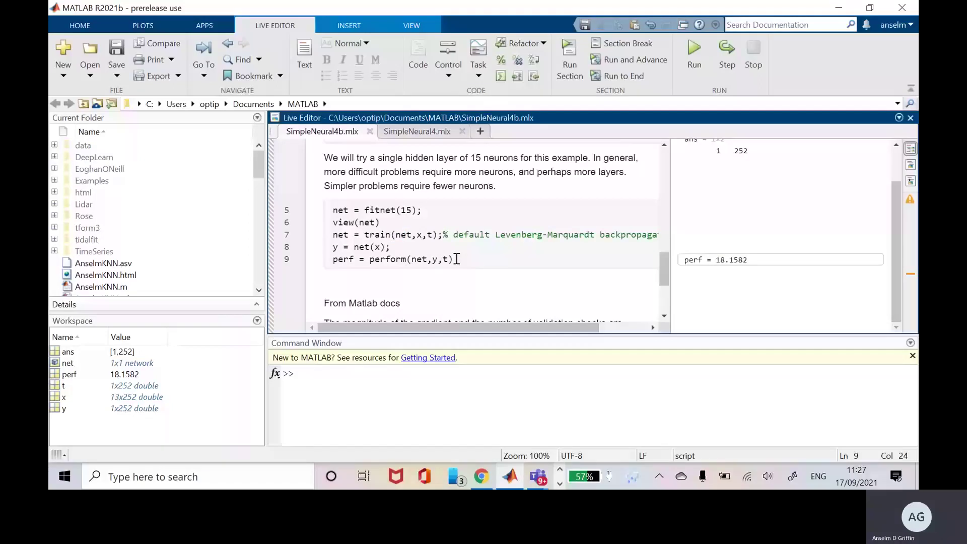
Run the live script, pausing and continuing it while the 15-neuron network retrains.
{"action": "left_click", "coordinate": [689, 59]}
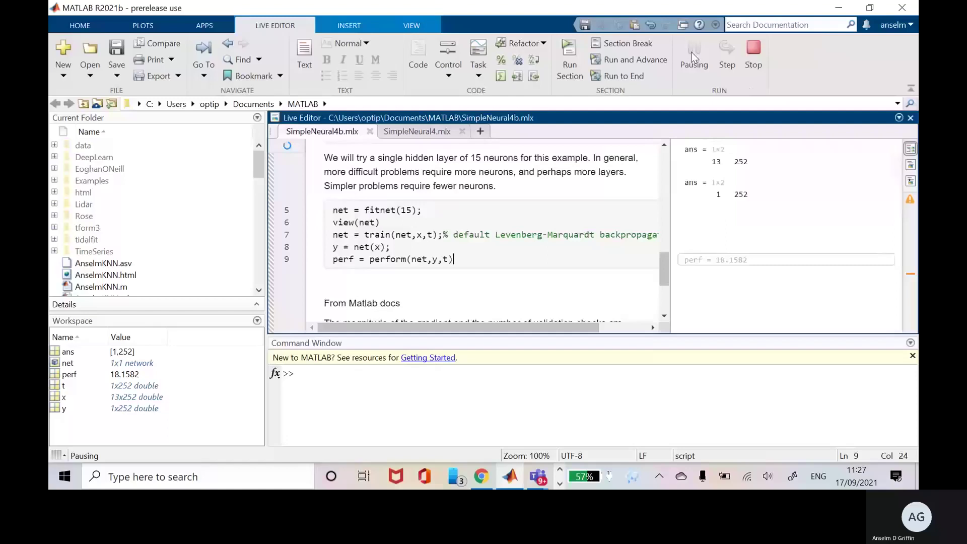
{"action": "left_click", "coordinate": [692, 53]}
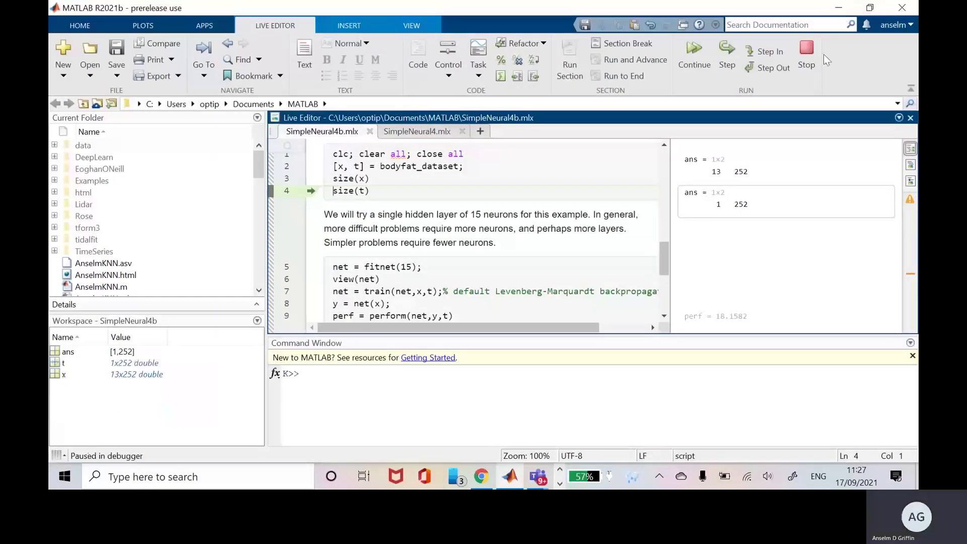
{"action": "left_click", "coordinate": [695, 64]}
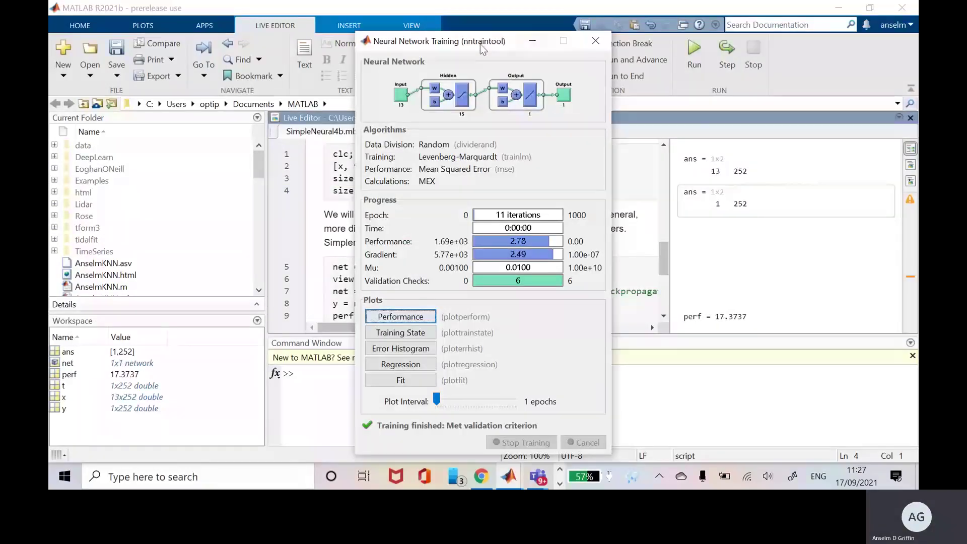
Arrange the nntraintool and network diagram windows so both are fully visible.
{"action": "left_click_drag", "start_coordinate": [482, 48], "coordinate": [731, 102]}
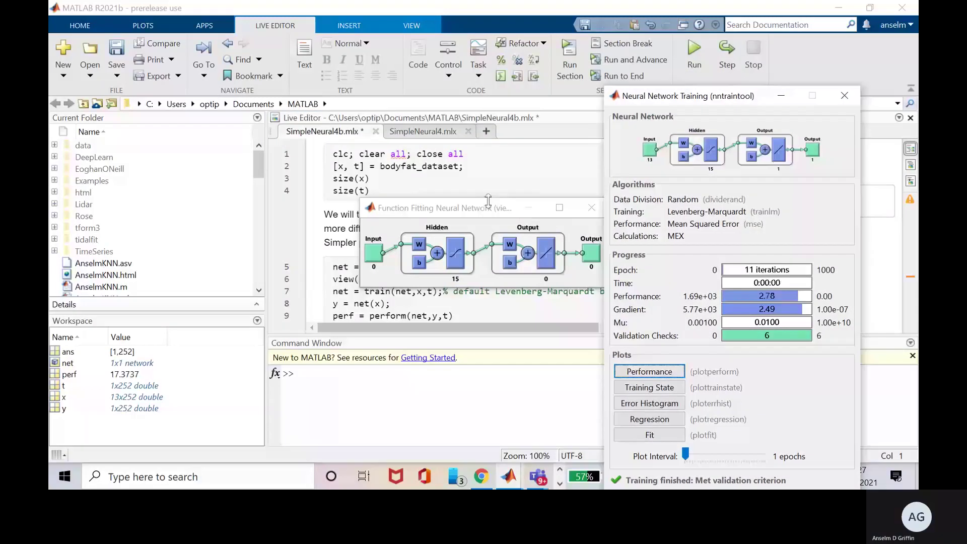
{"action": "left_click_drag", "start_coordinate": [482, 209], "coordinate": [384, 187]}
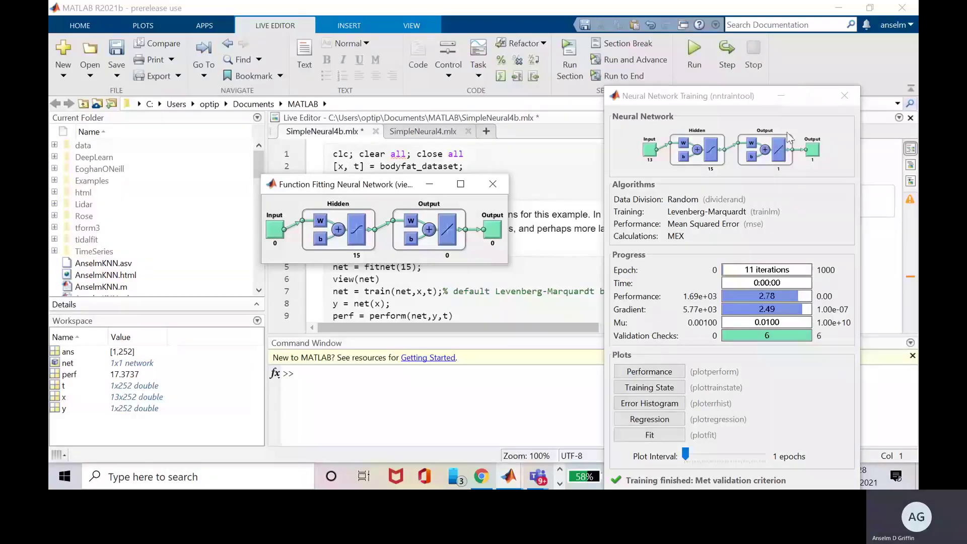
{"action": "left_click", "coordinate": [801, 96]}
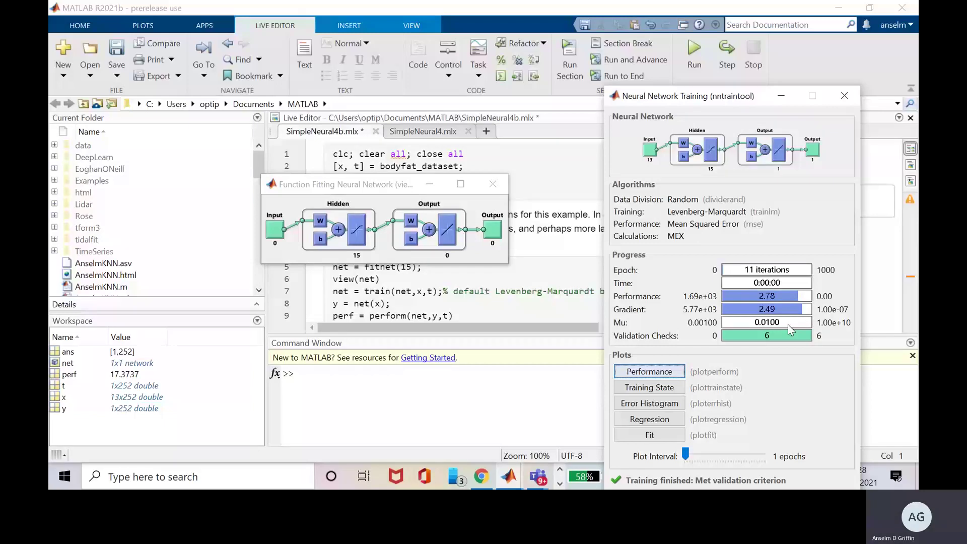
{"action": "left_click", "coordinate": [750, 81]}
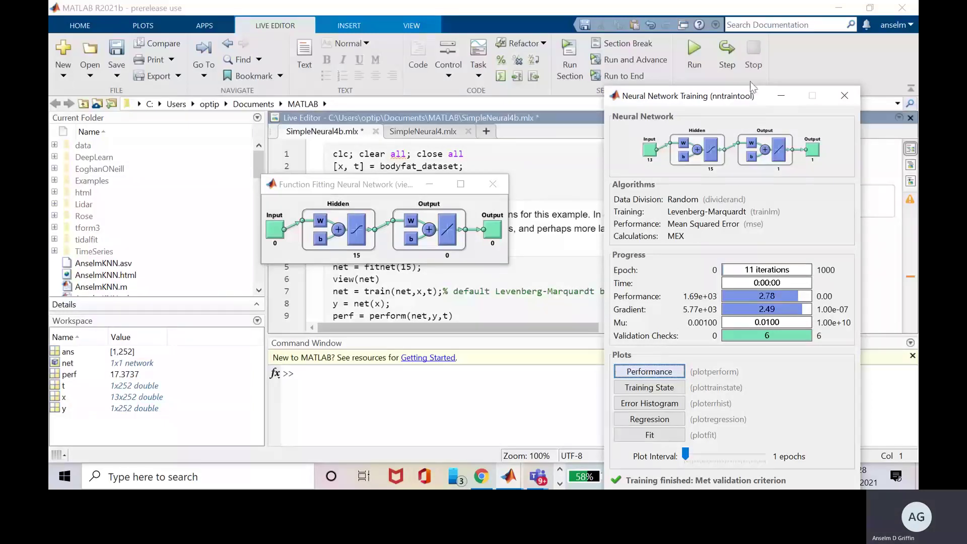
{"action": "left_click_drag", "start_coordinate": [758, 104], "coordinate": [718, 62]}
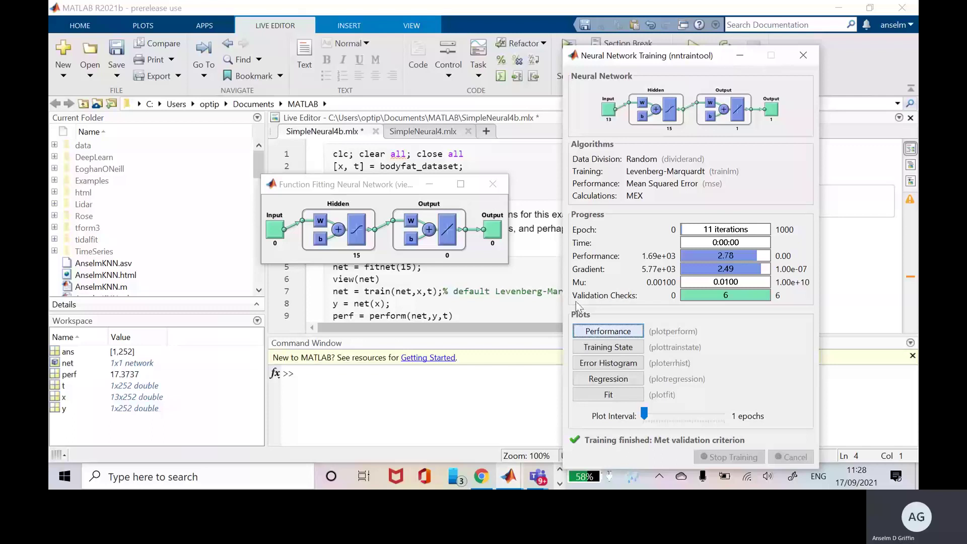
{"action": "left_click", "coordinate": [596, 332]}
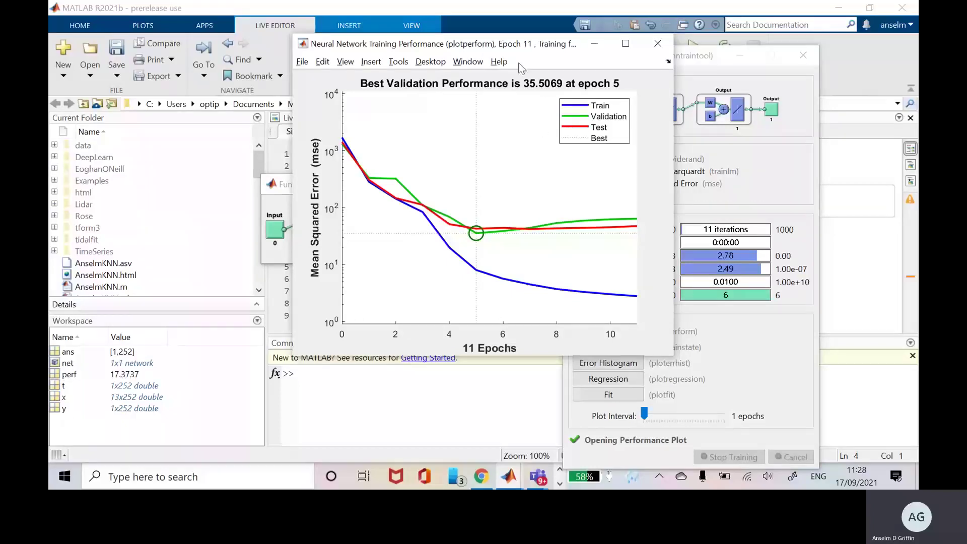
{"action": "left_click_drag", "start_coordinate": [505, 46], "coordinate": [389, 55]}
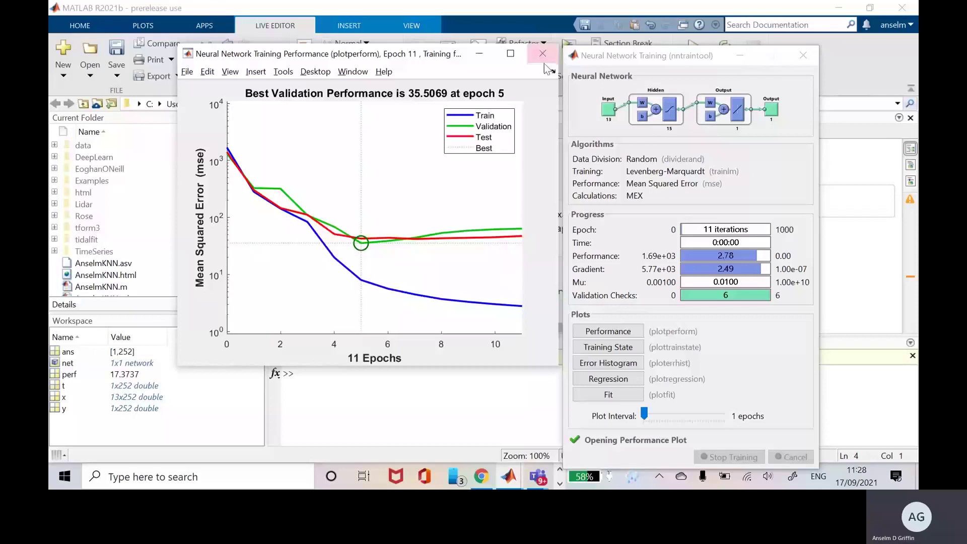
{"action": "left_click", "coordinate": [544, 60]}
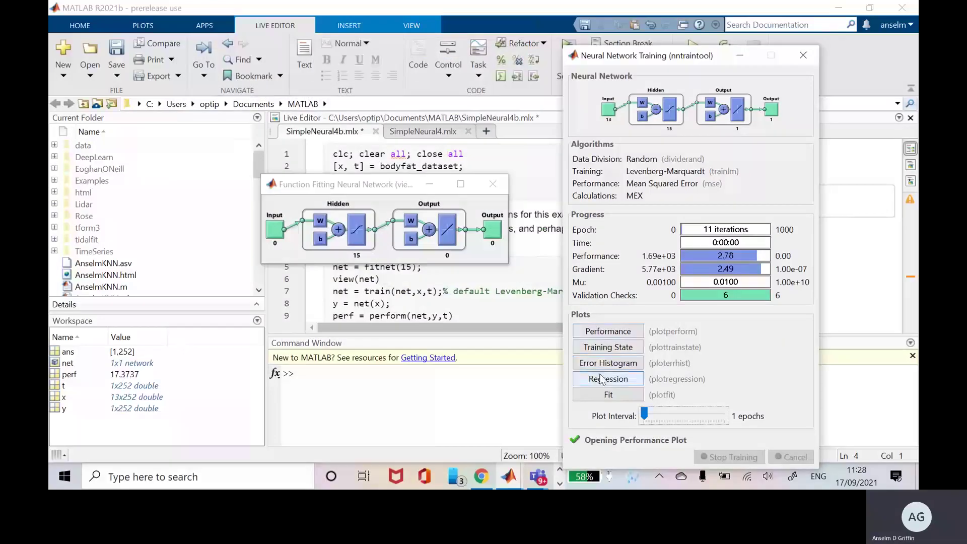
{"action": "left_click", "coordinate": [602, 349]}
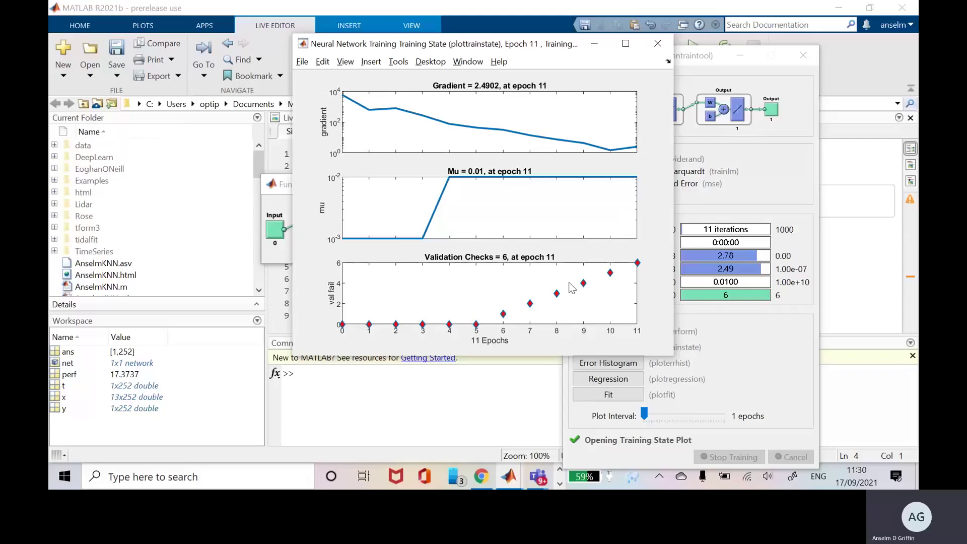
{"action": "left_click", "coordinate": [664, 48]}
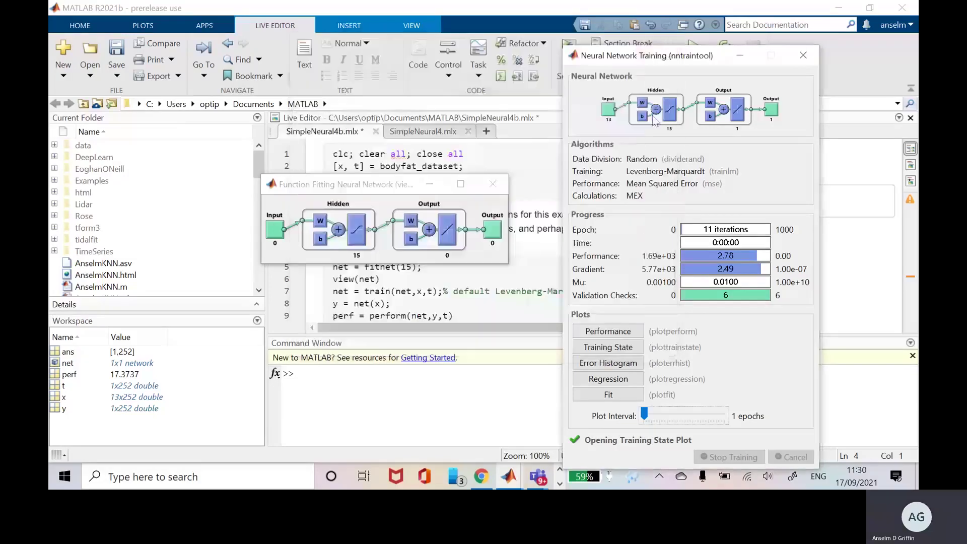
{"action": "left_click", "coordinate": [619, 364]}
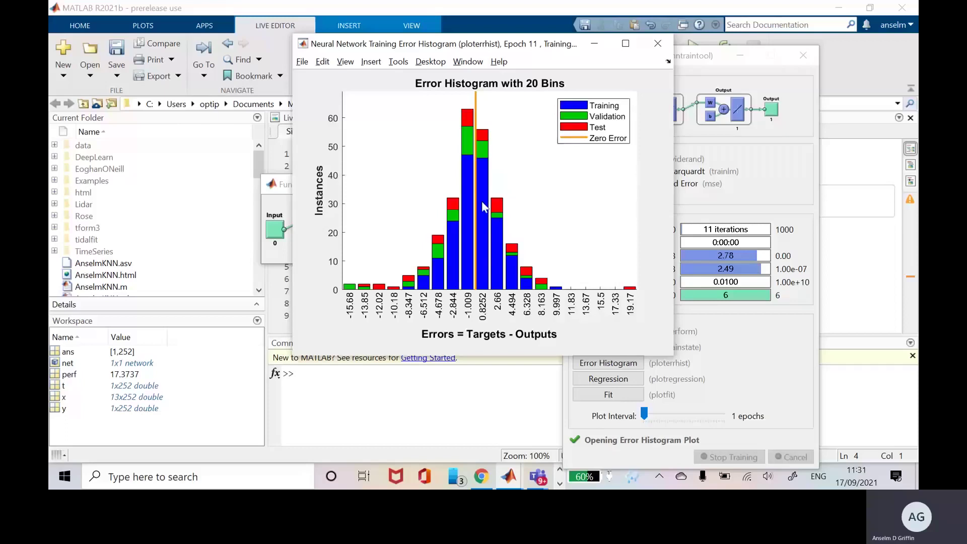
{"action": "left_click", "coordinate": [655, 49]}
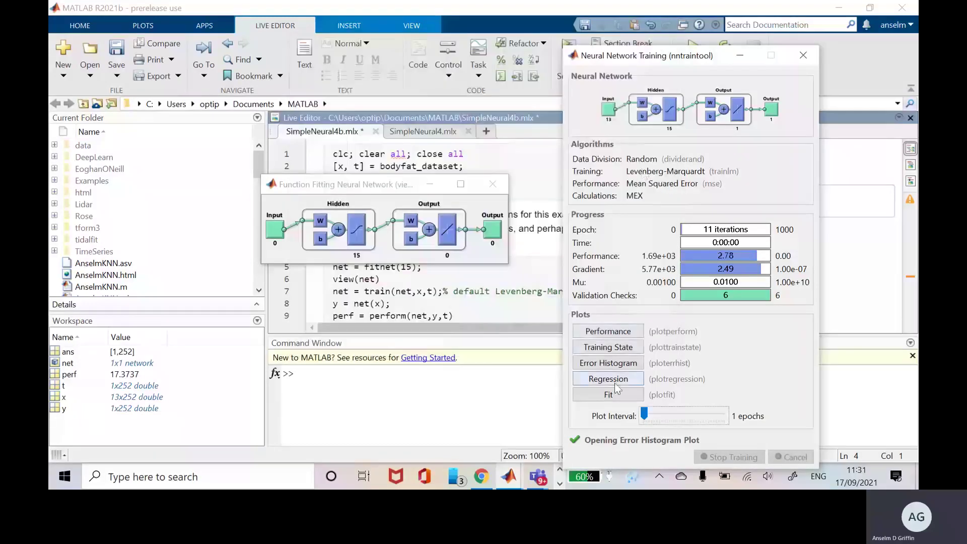
Open the Regression plots (R = 0.93776 training, 0.87243 overall) and return to nntraintool.
{"action": "left_click", "coordinate": [615, 378]}
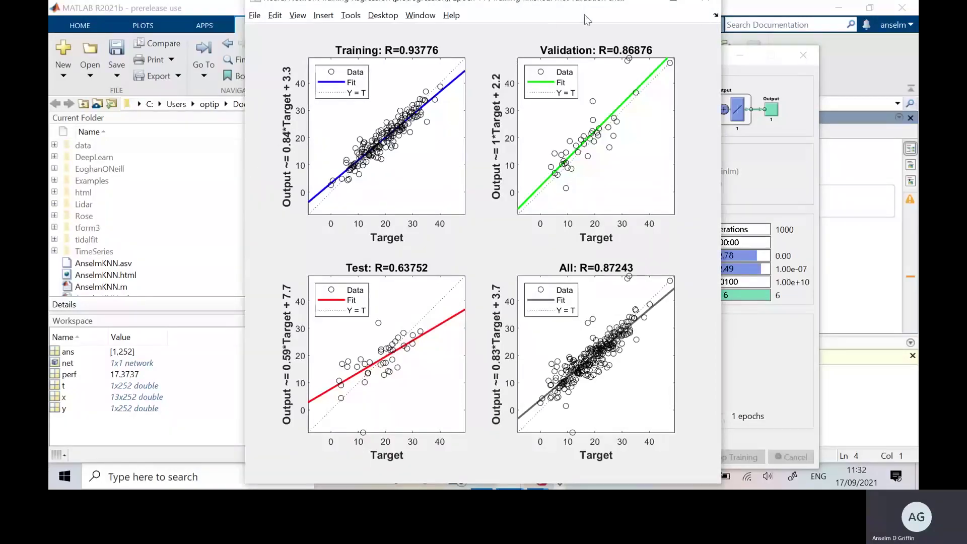
{"action": "left_click", "coordinate": [254, 15]}
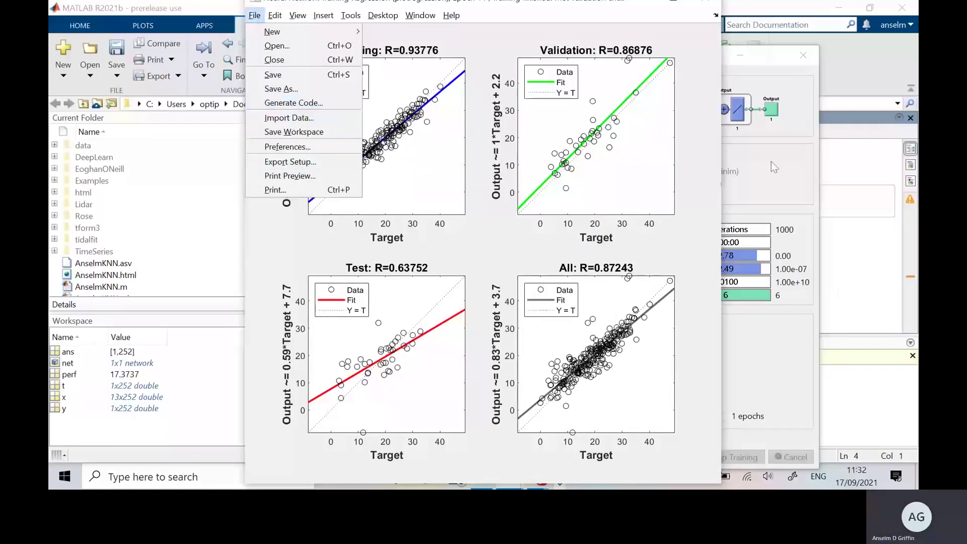
{"action": "left_click", "coordinate": [793, 357]}
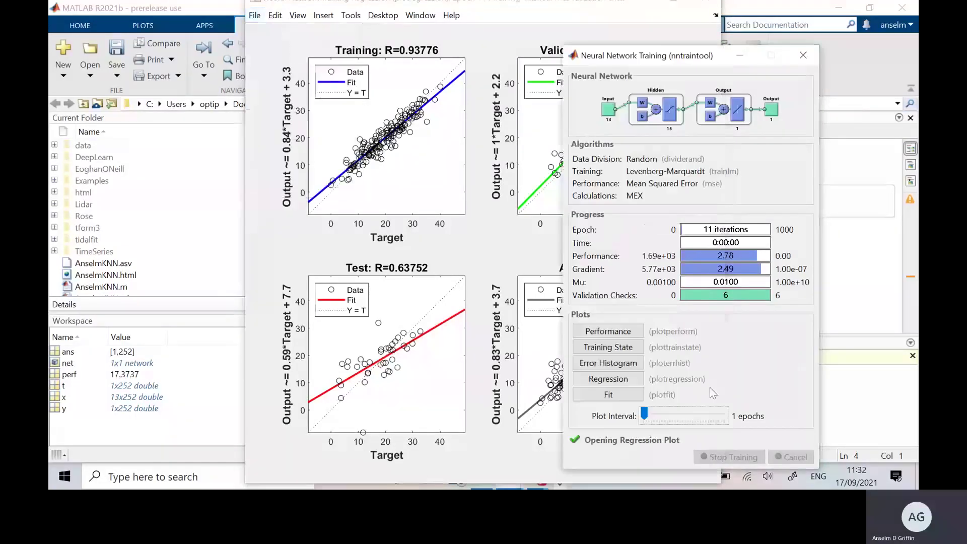
{"action": "left_click", "coordinate": [611, 396]}
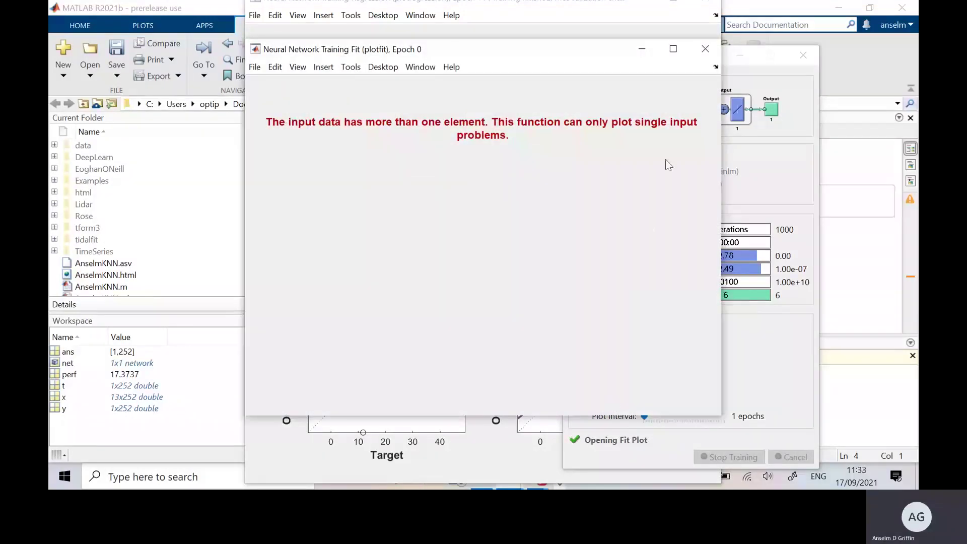
{"action": "left_click", "coordinate": [706, 49]}
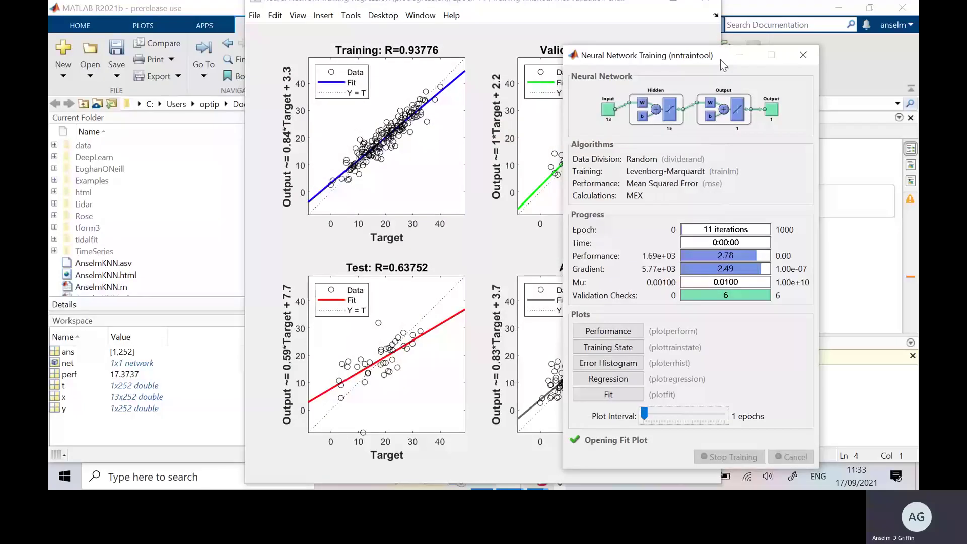